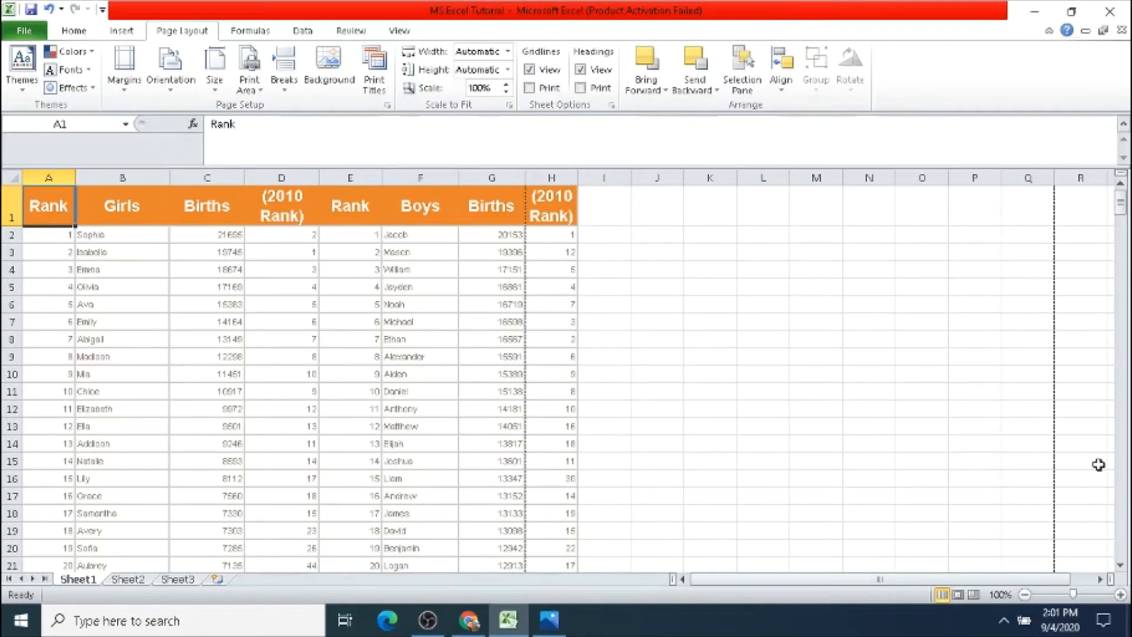
Step: Select the whole baby-names table on Sheet1 from the header row through row 324, columns A to H
key("shift+Right")
key("shift+Right")
key("shift+Right")
key("shift+Right")
key("shift+Right")
key("shift+Right")
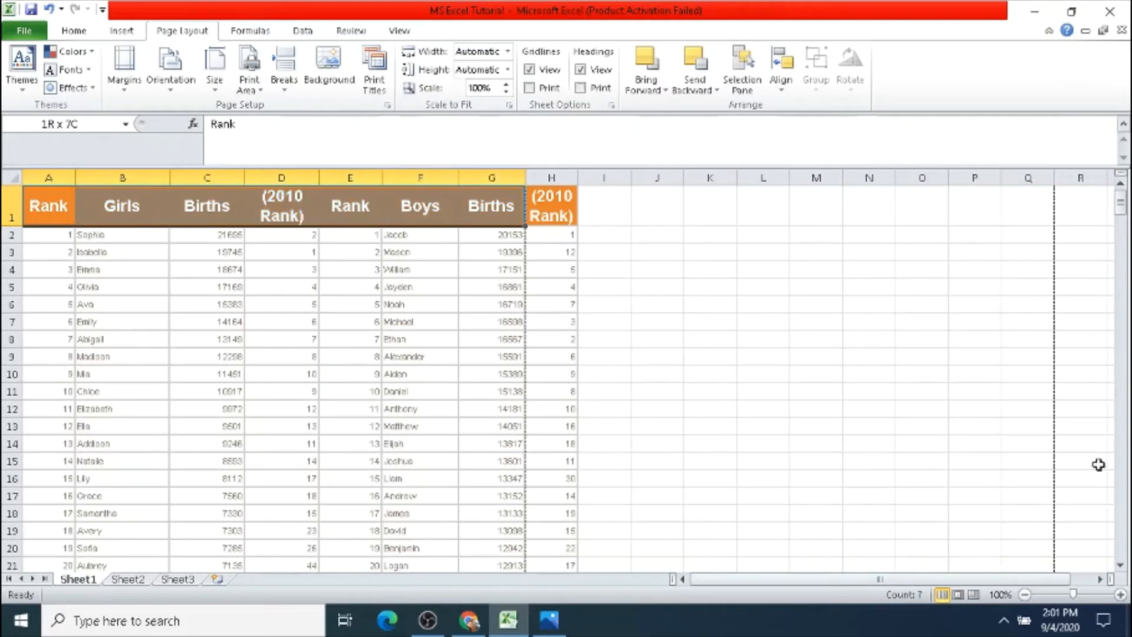
key("shift+Right")
key("shift+Page_Down")
key("shift+Page_Down")
key("shift+Page_Down")
key("shift+Page_Down")
key("shift+Page_Down")
key("shift+Page_Down")
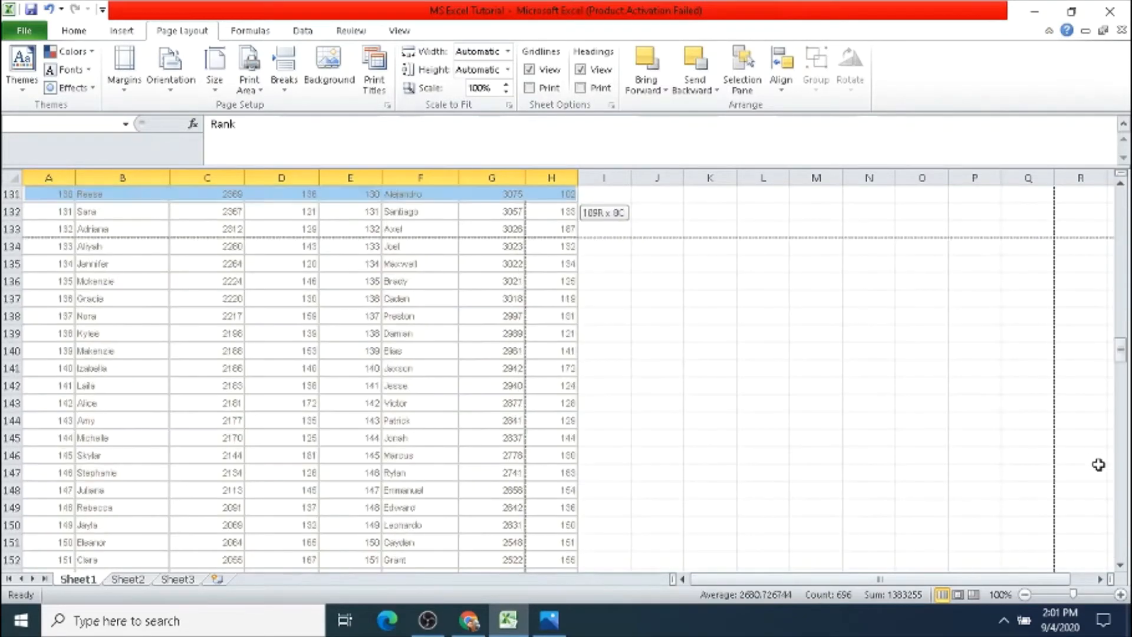
key("shift+Page_Down")
key("shift+Page_Down")
key("shift+Page_Down")
key("shift+Page_Down")
key("shift+Page_Down")
key("shift+Page_Down")
key("shift+Page_Down")
key("shift+Page_Down")
key("shift+Page_Down")
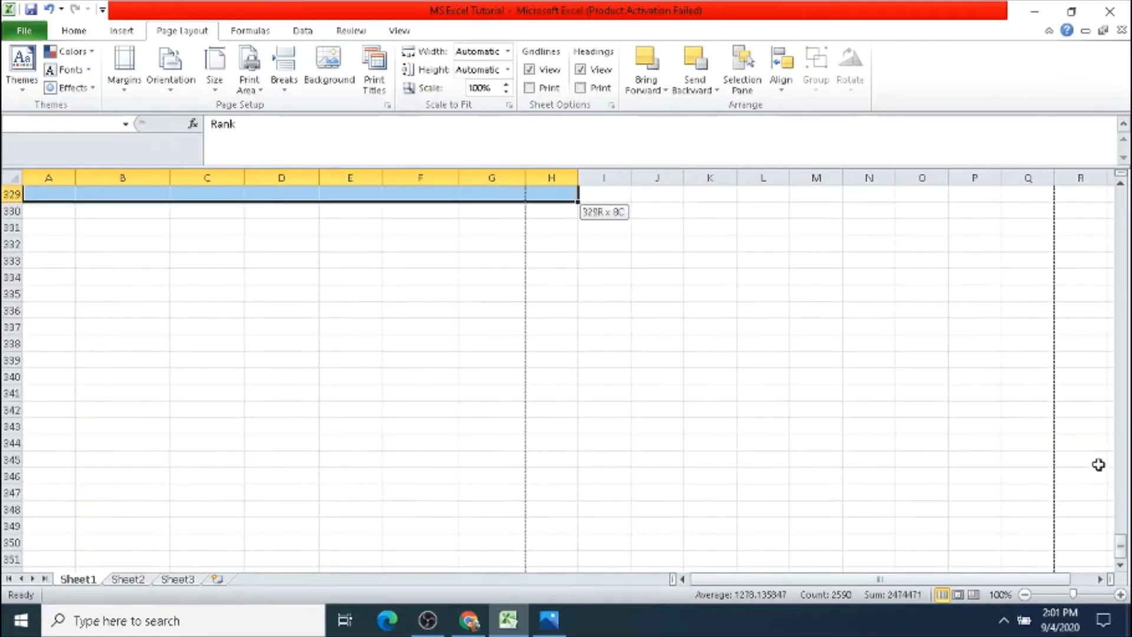
key("shift+Page_Up")
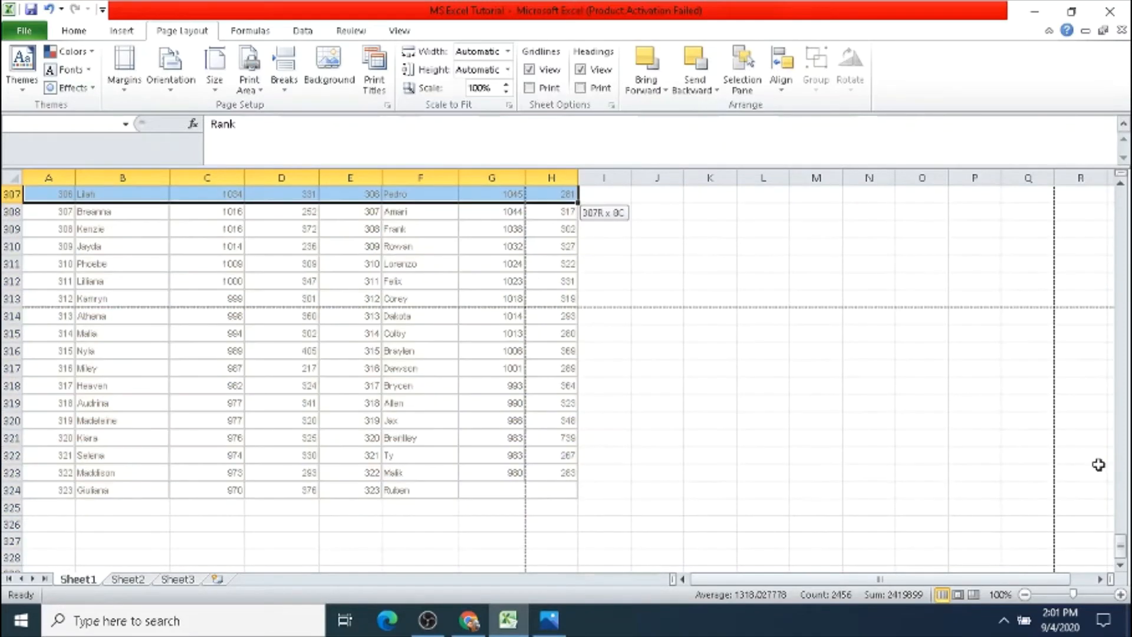
key("shift+Down")
key("shift+Down")
key("shift+Down")
key("shift+Down")
key("shift+Down")
key("shift+Down")
key("shift+Down")
key("shift+Down")
key("shift+Down")
key("shift+Down")
key("shift+Down")
key("shift+Down")
key("shift+Down")
key("shift+Down")
key("shift+Down")
key("shift+Down")
key("shift+Down")
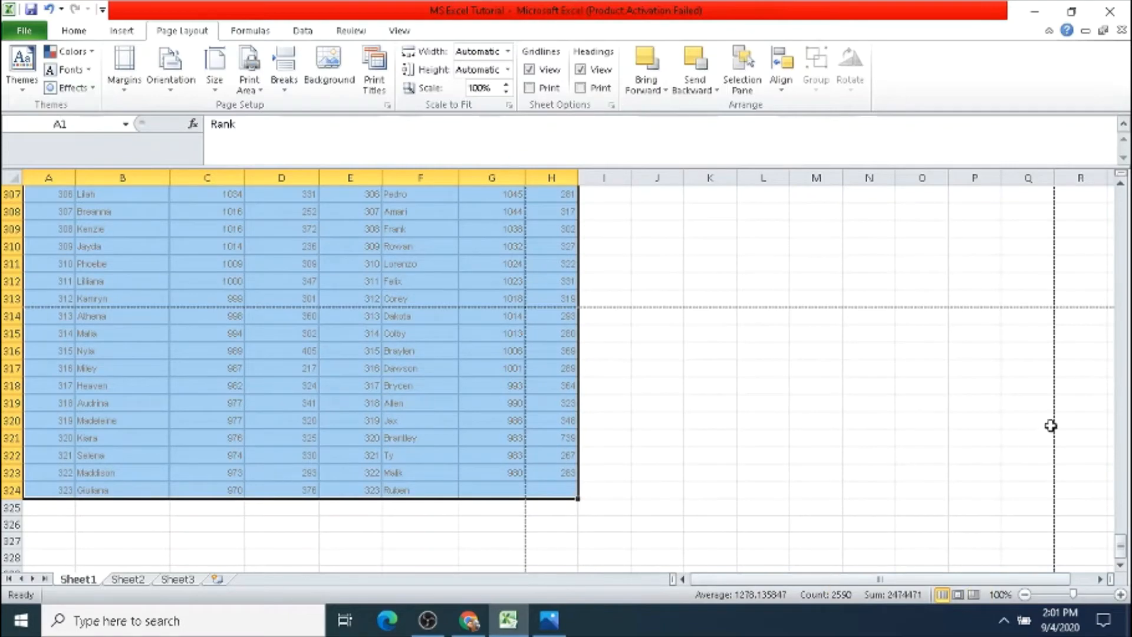
Step: Set the selected table range as the print area
left_click_drag(1124, 560, 1122, 207)
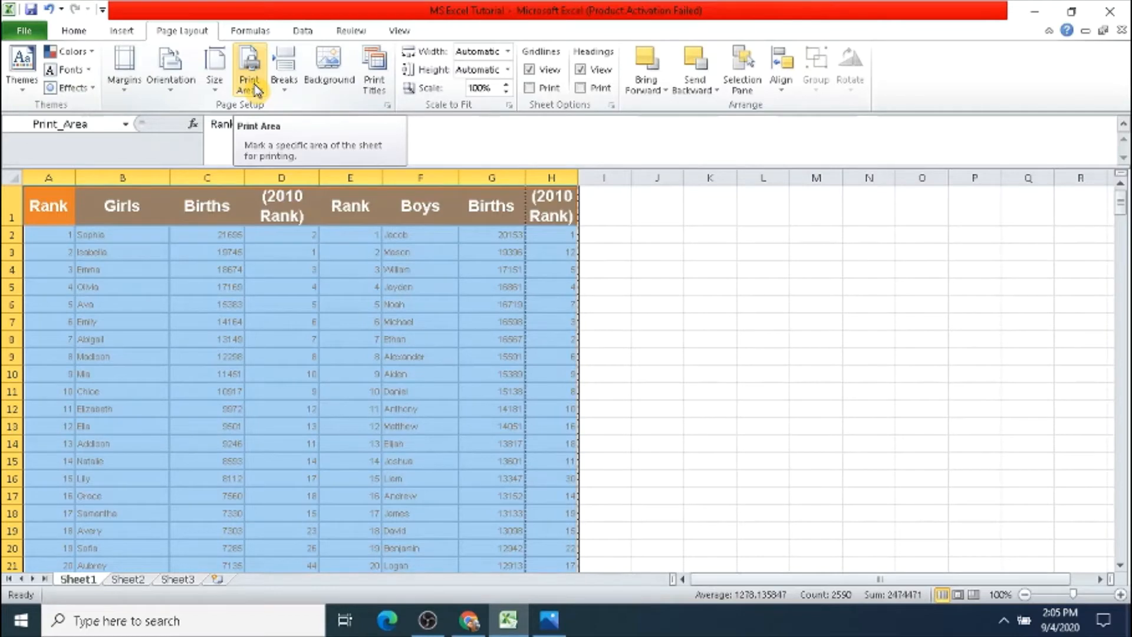
left_click(255, 88)
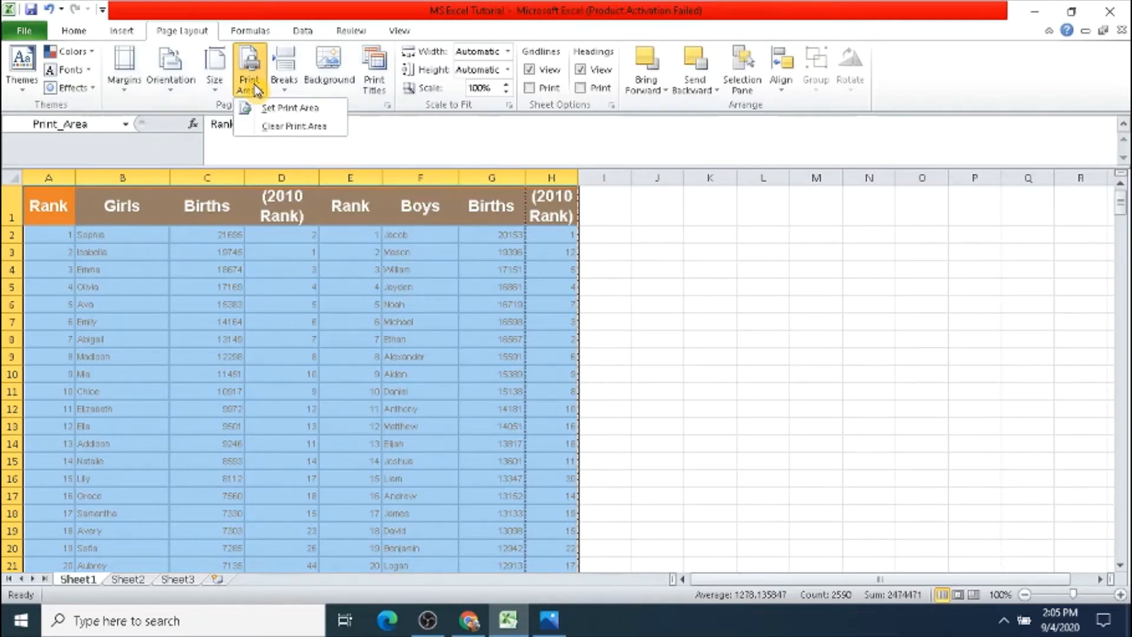
left_click(261, 107)
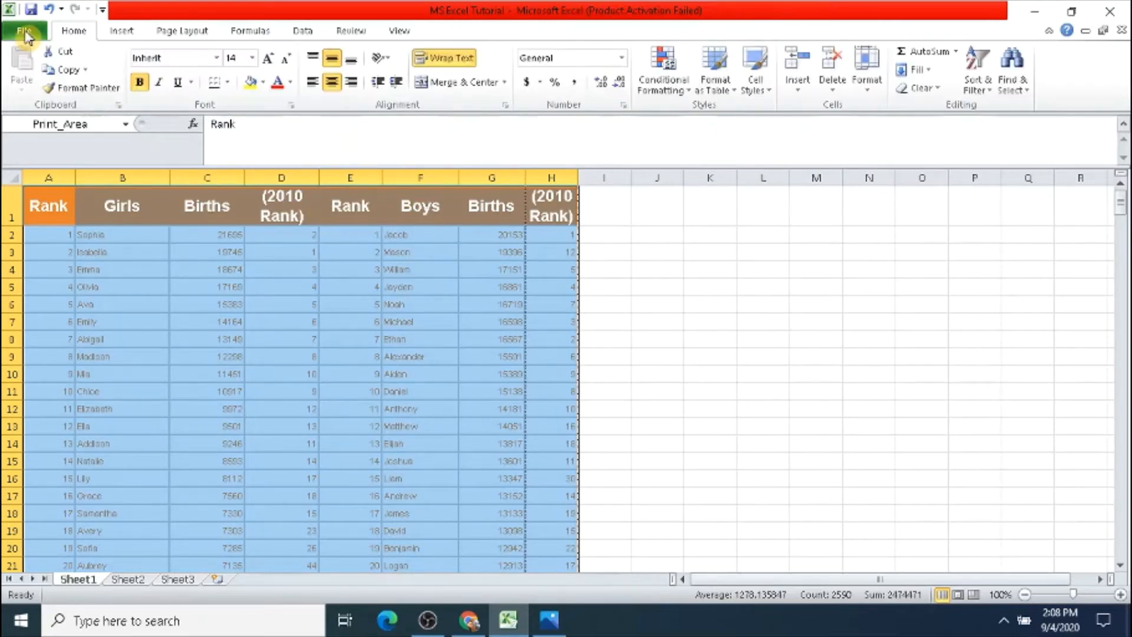
Step: Open the print preview and page through it to examine how the table's columns split across pages
left_click(24, 32)
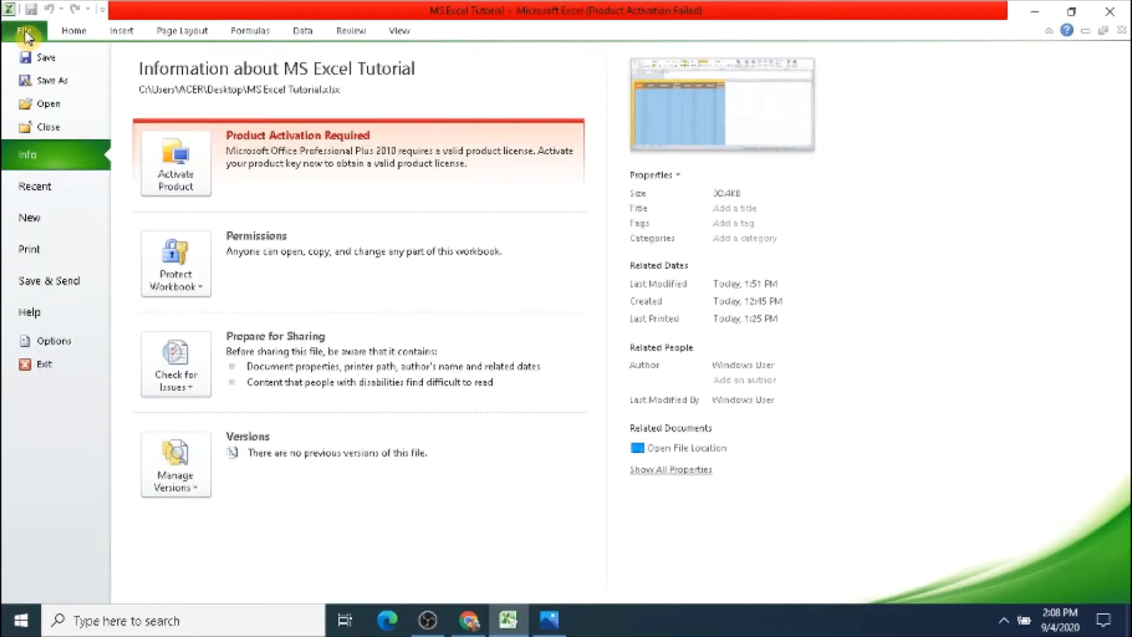
left_click(39, 257)
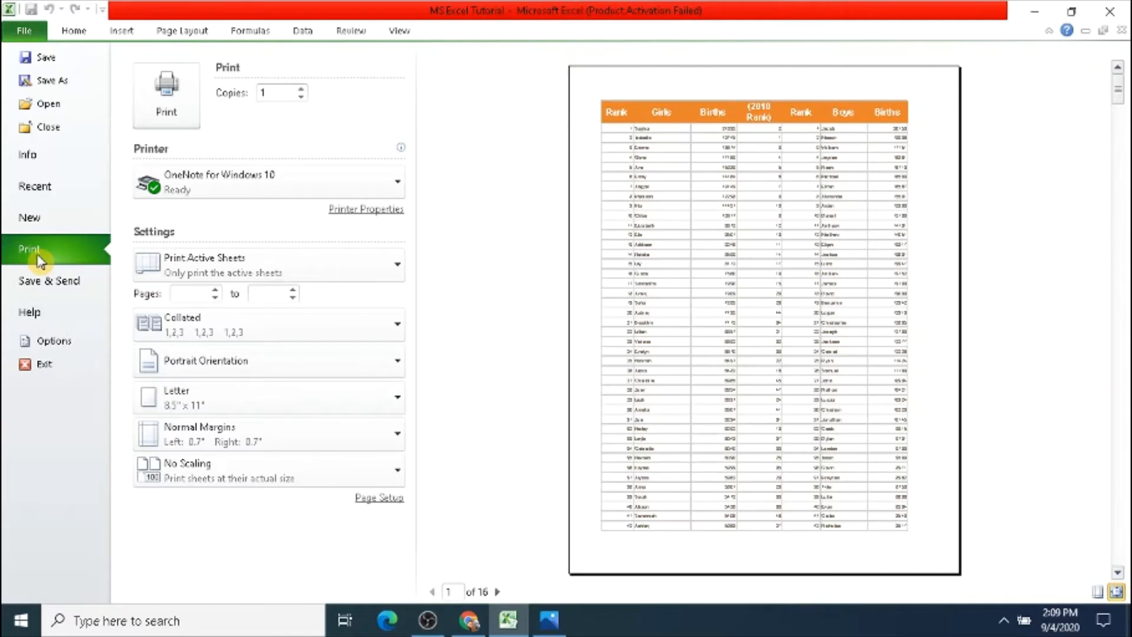
left_click(497, 592)
left_click(497, 592)
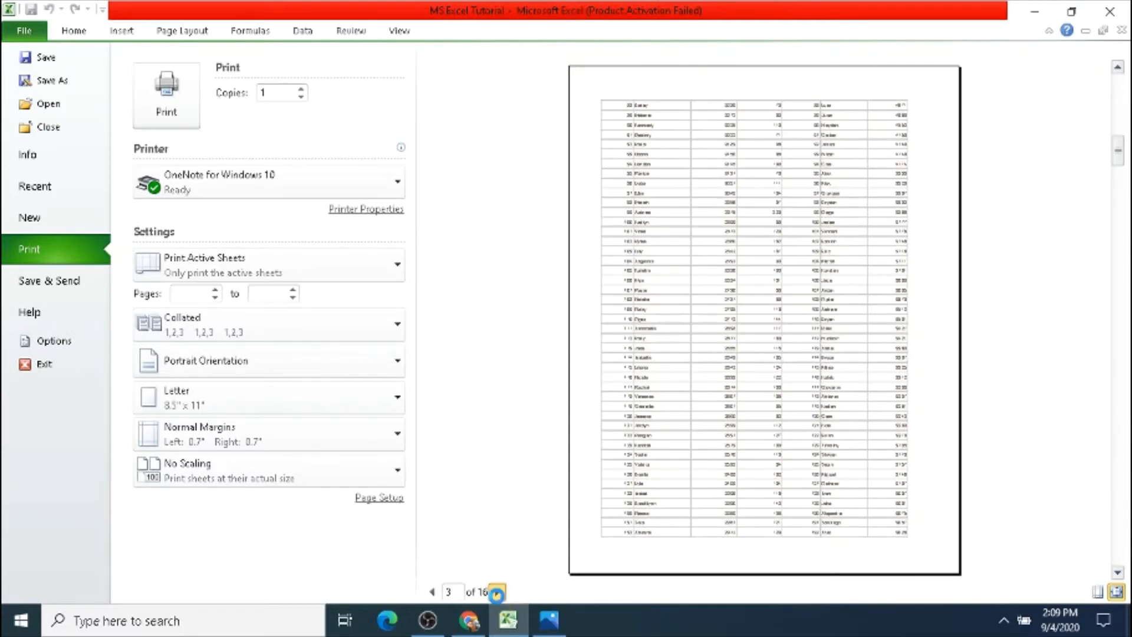
left_click(497, 592)
left_click(497, 592)
left_click(497, 592)
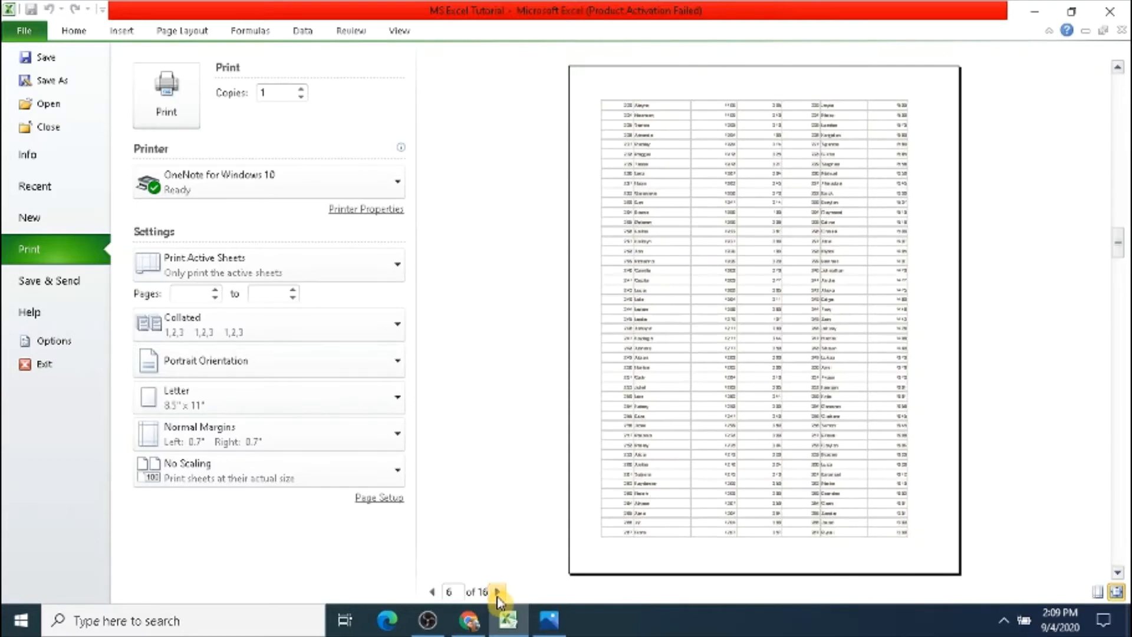
left_click(497, 592)
left_click(497, 592)
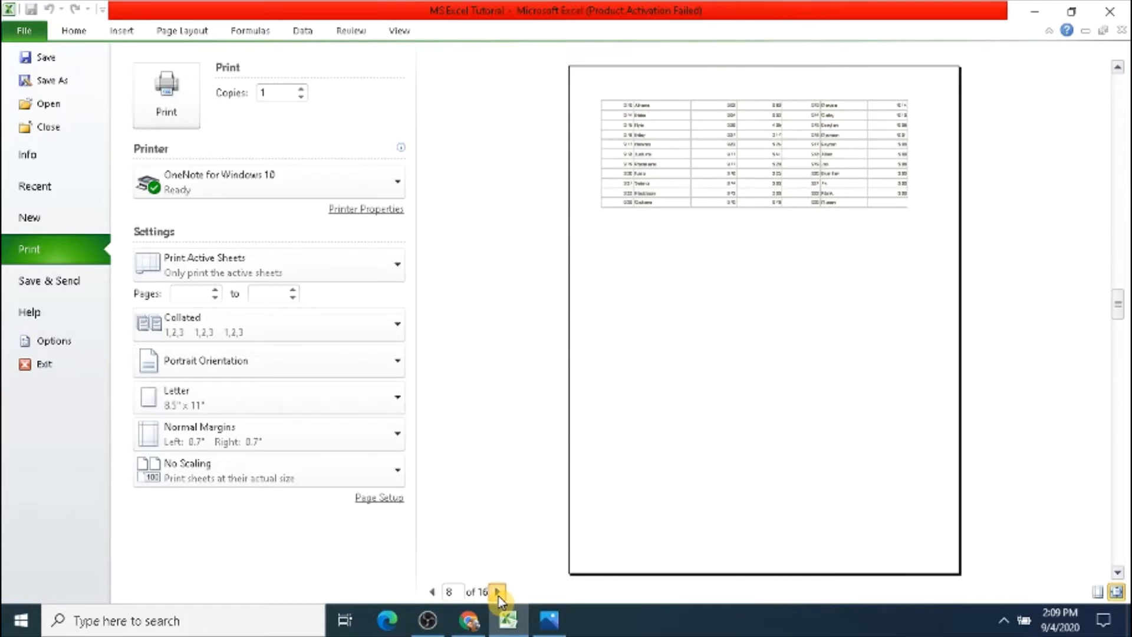
left_click(497, 592)
left_click(497, 592)
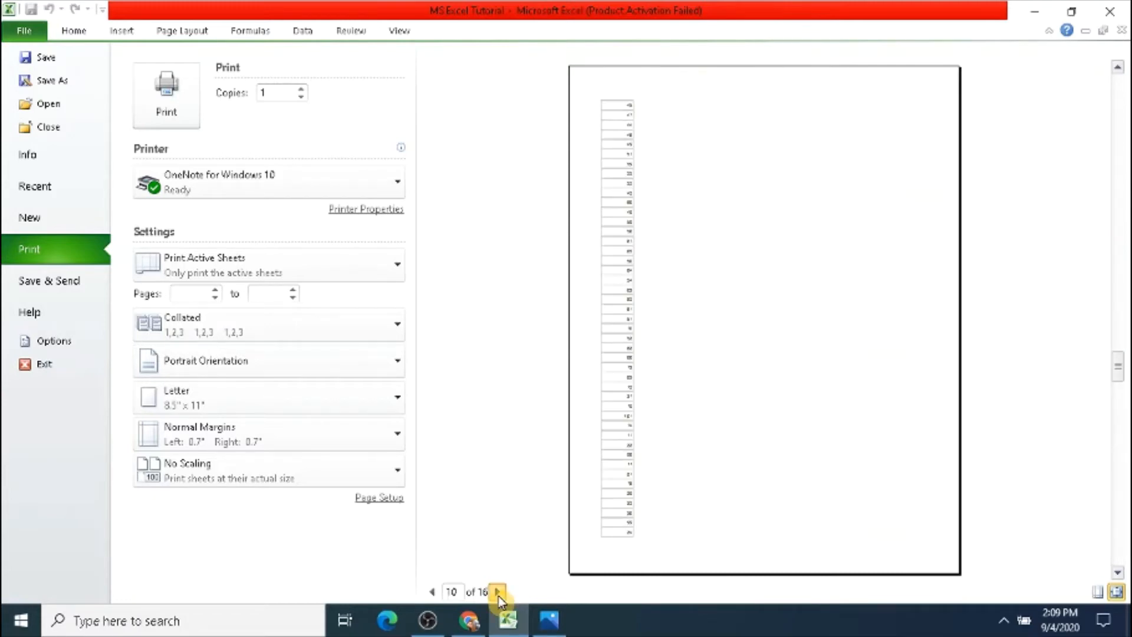
left_click(498, 592)
left_click(497, 592)
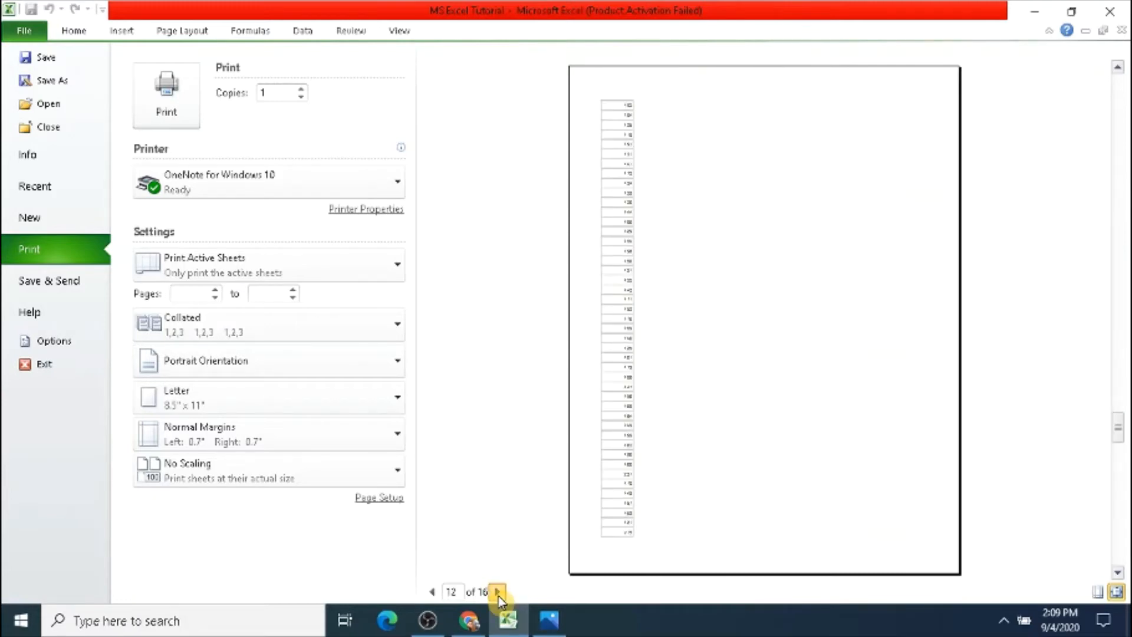
left_click(497, 592)
left_click(497, 593)
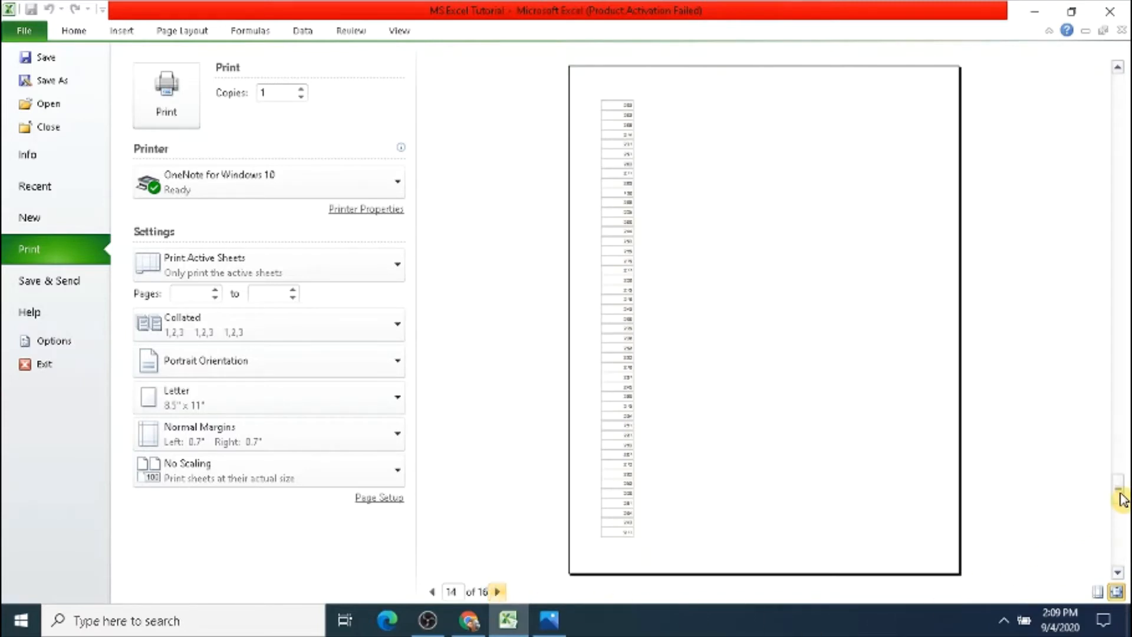
left_click_drag(1121, 500, 1127, 90)
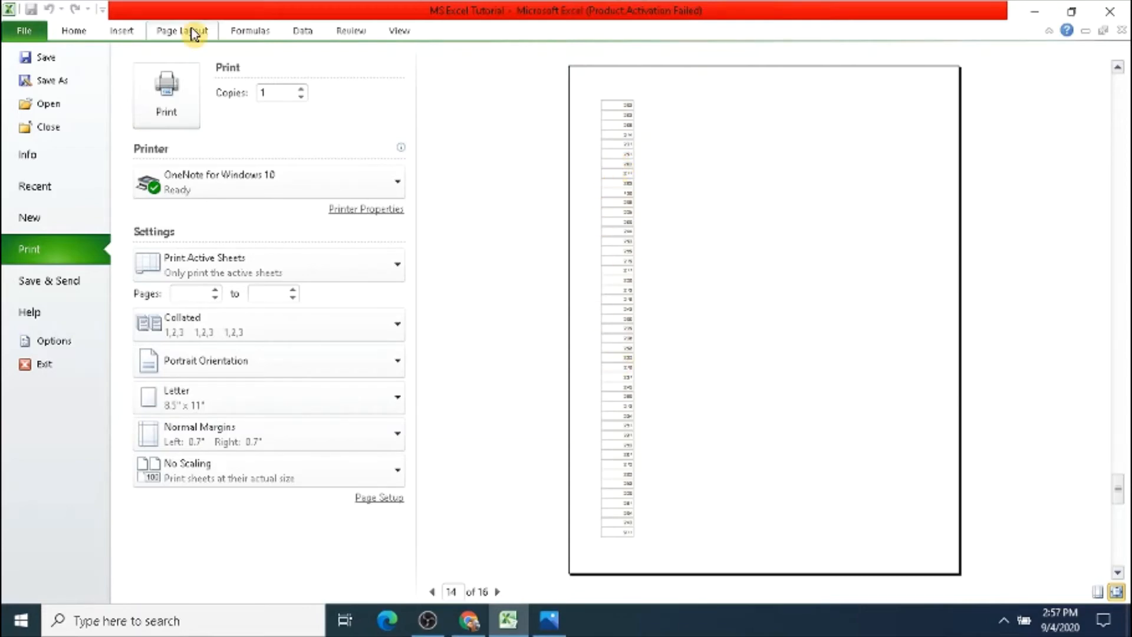
Step: Set the sheet's page margins to the Narrow preset
left_click(194, 32)
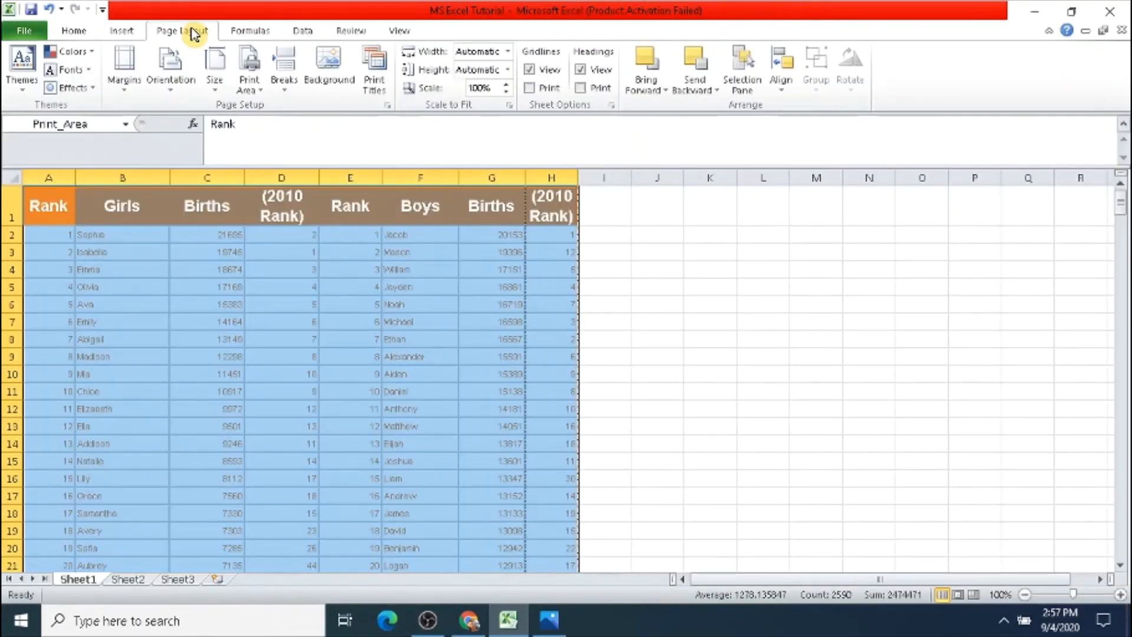
left_click(124, 61)
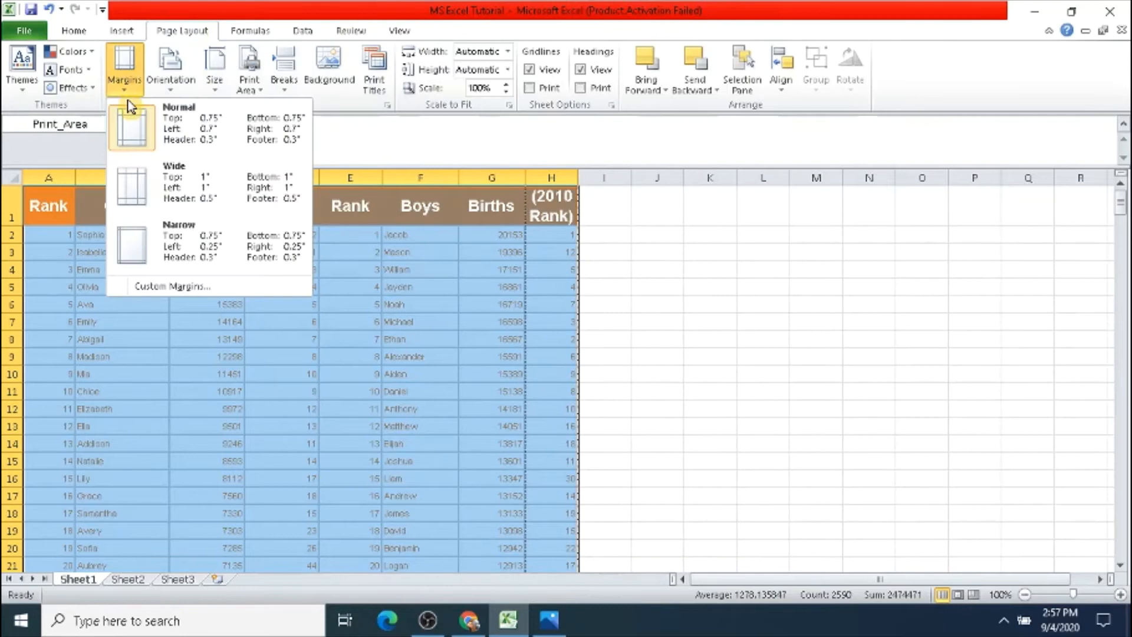
left_click(122, 255)
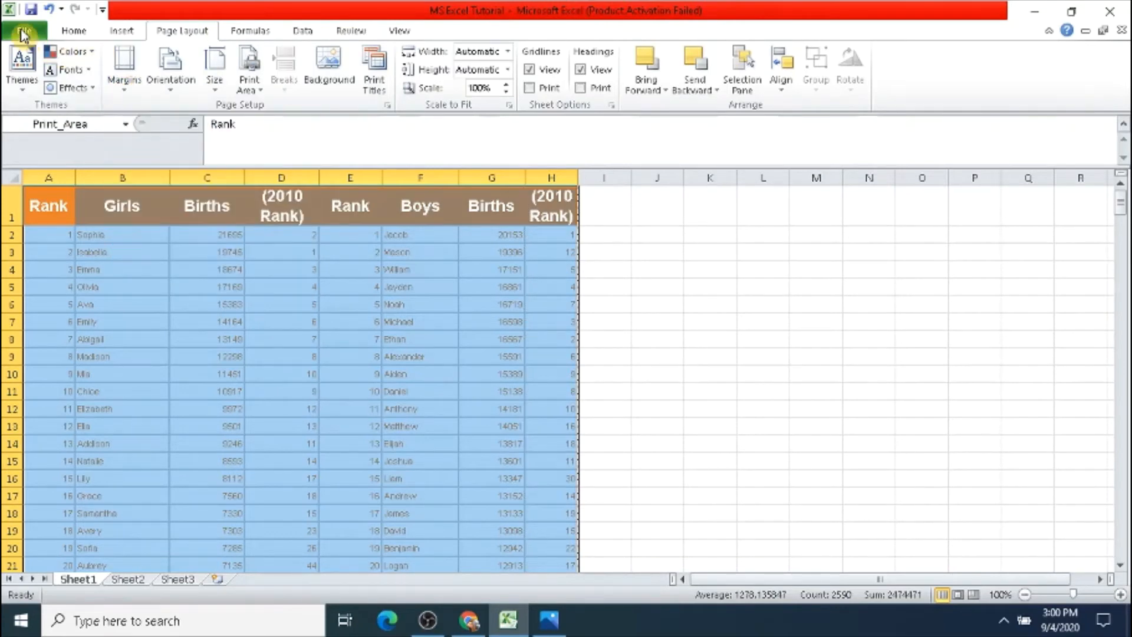
Step: Preview the printout with the narrow margins and check it from the first page to the last
left_click(24, 32)
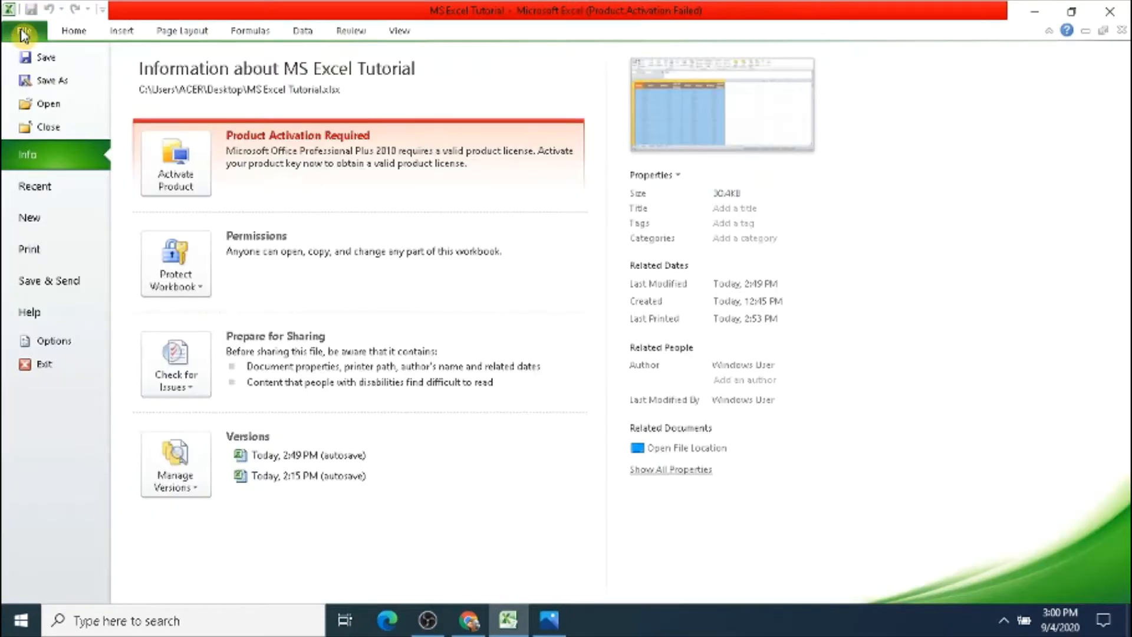
left_click(40, 249)
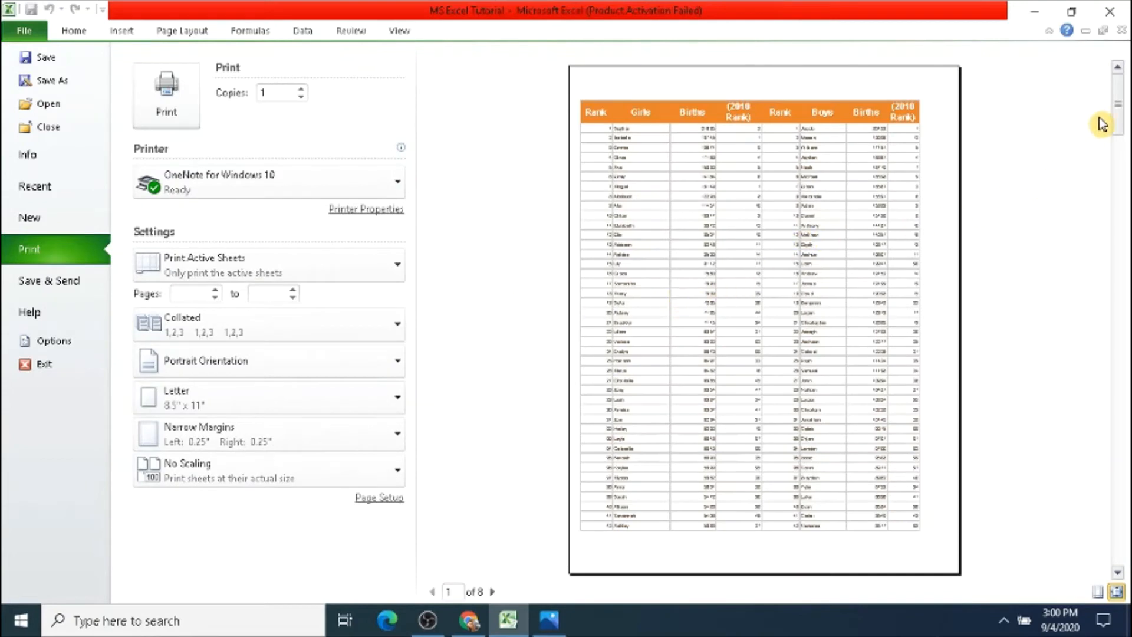
left_click_drag(1118, 108, 1126, 560)
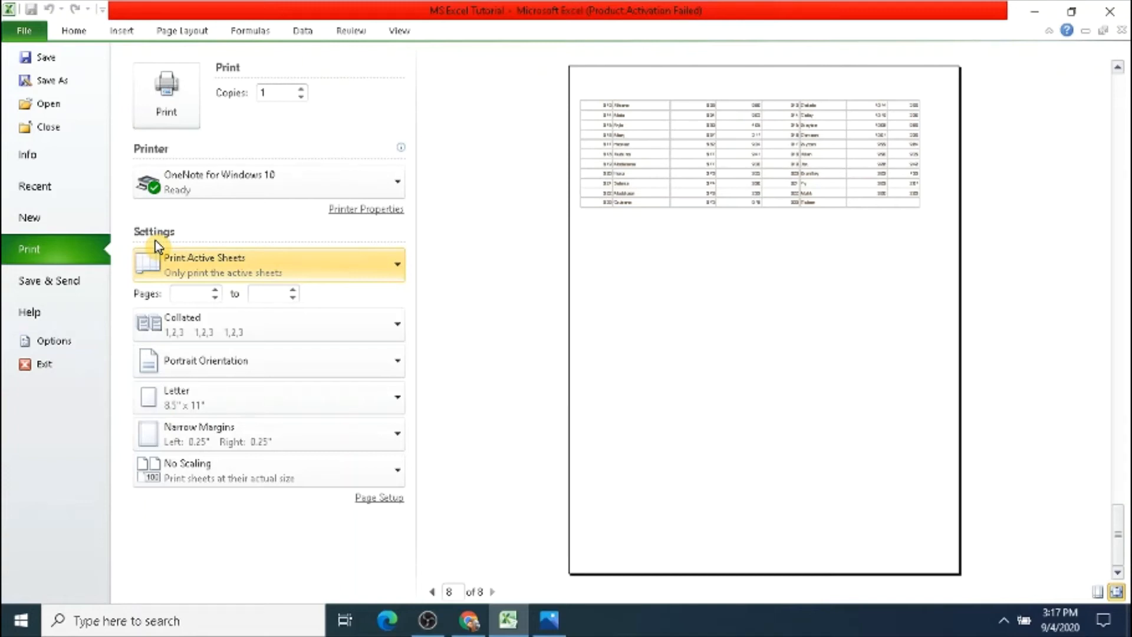
Step: Check the choices for what to print, then set the printed page range to 1 to 5
left_click(397, 271)
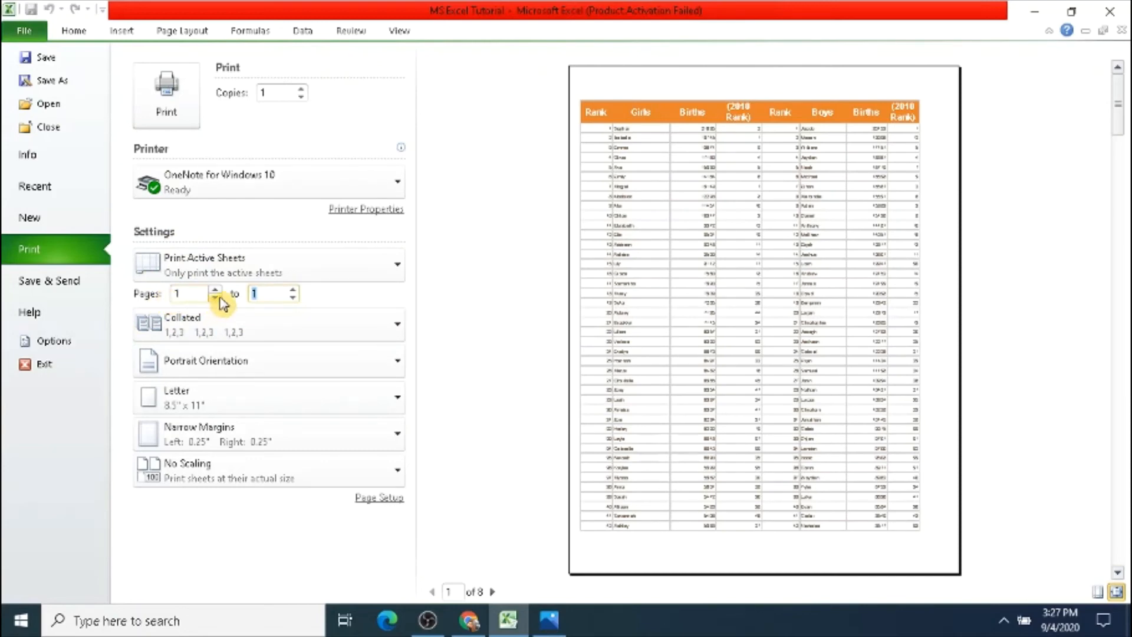
left_click(293, 289)
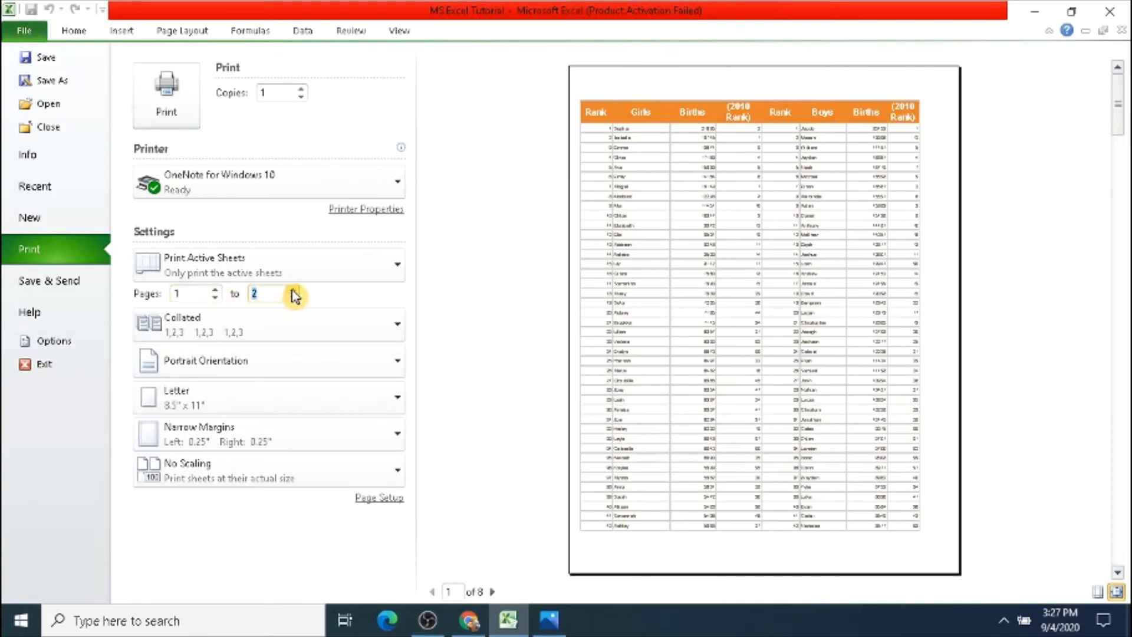
left_click(216, 290)
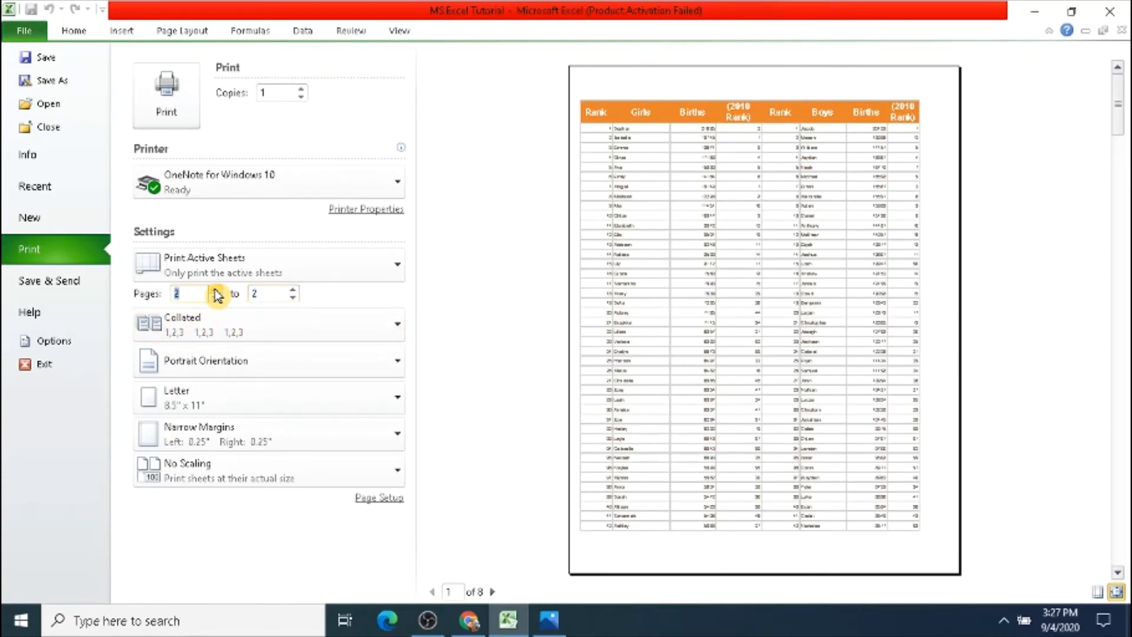
left_click(291, 290)
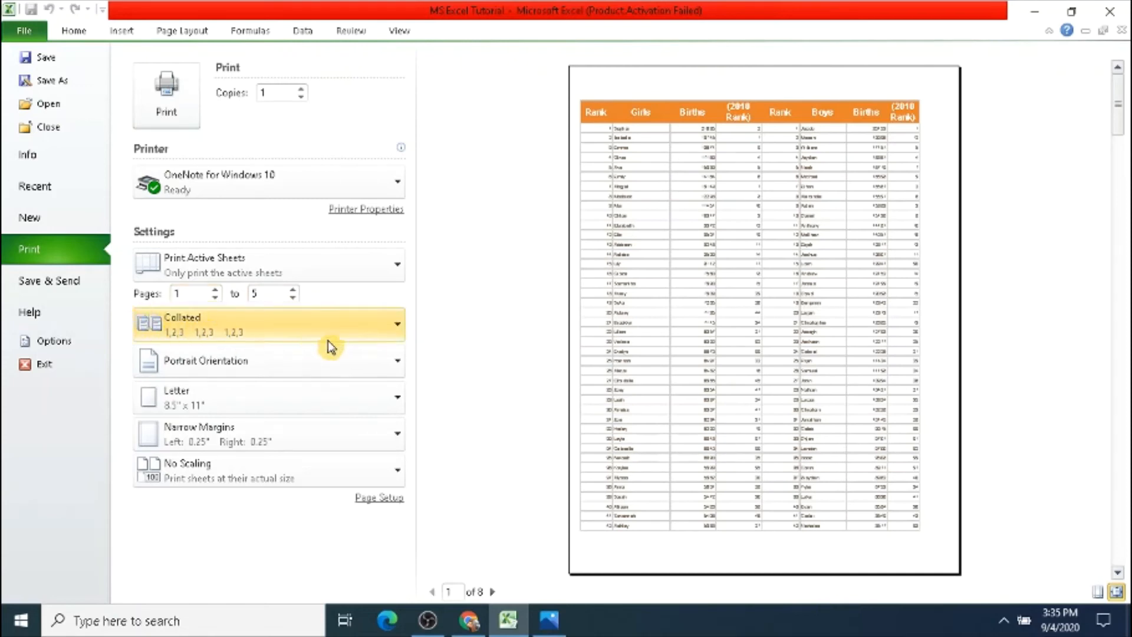
Step: Keep the print order as Collated and look at the page orientation choices
left_click(395, 327)
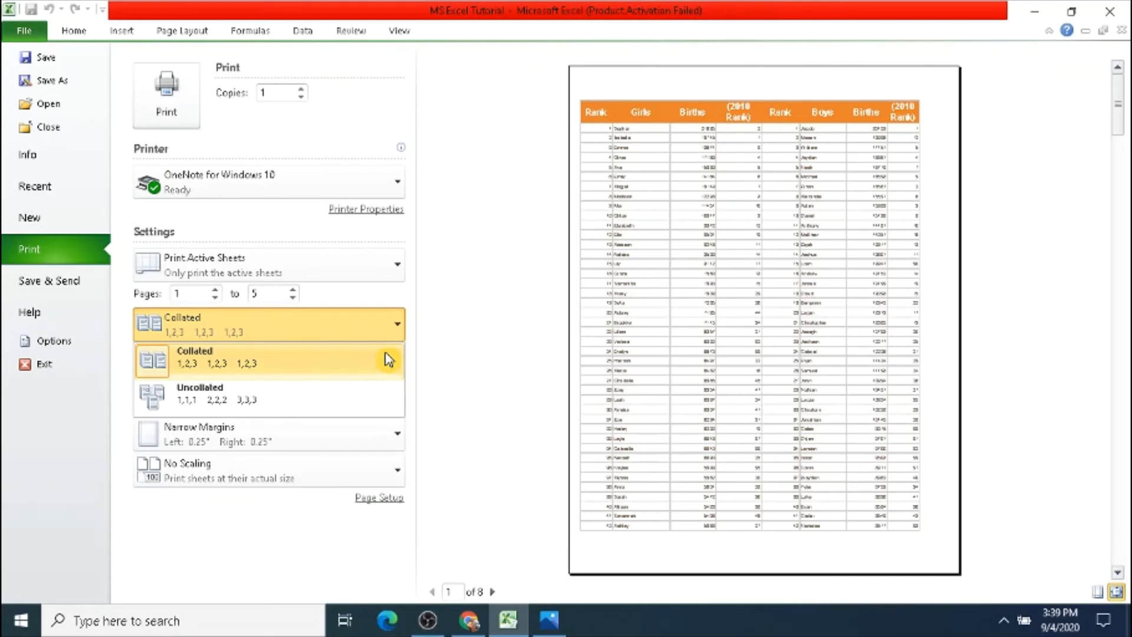
left_click(388, 360)
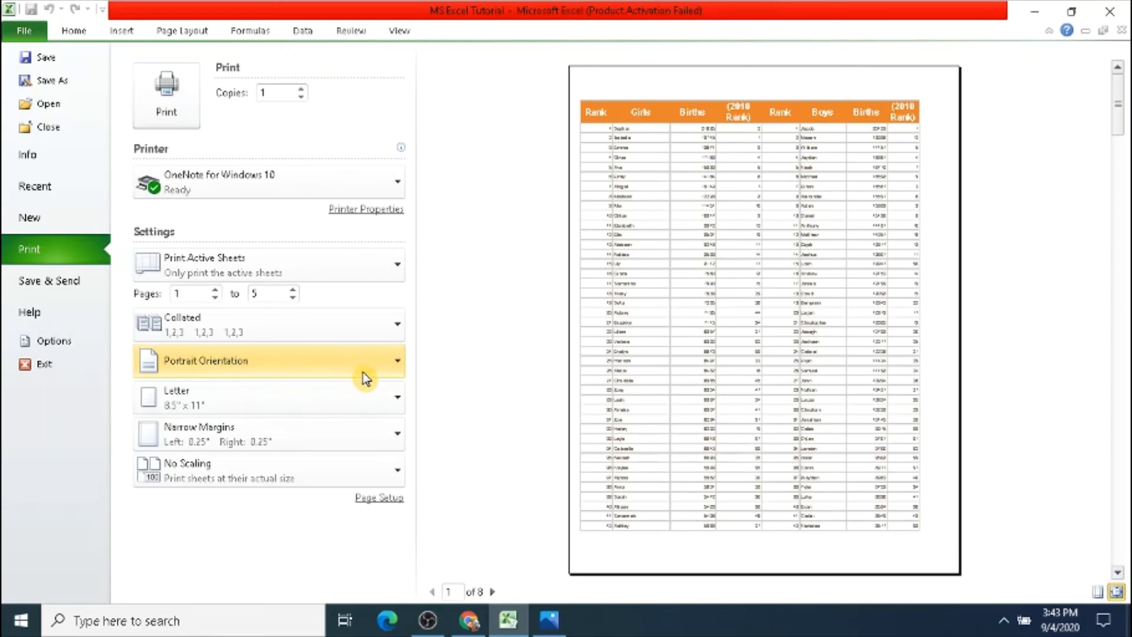
left_click(400, 368)
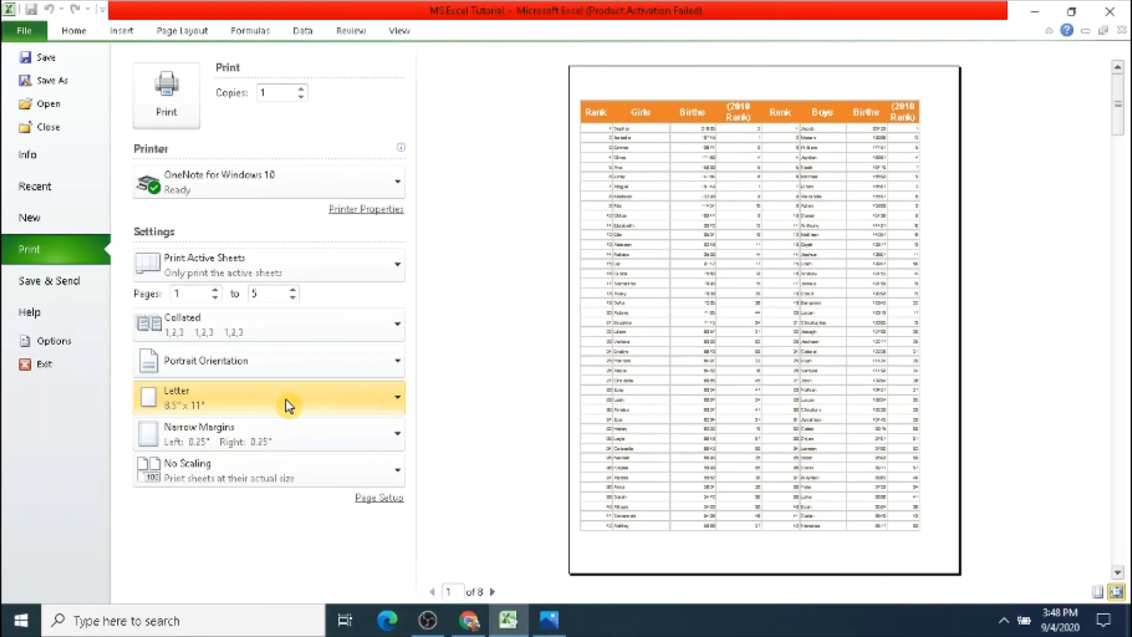
Step: Look at the available paper sizes, including the Page Setup options, and view the margin presets
left_click(399, 406)
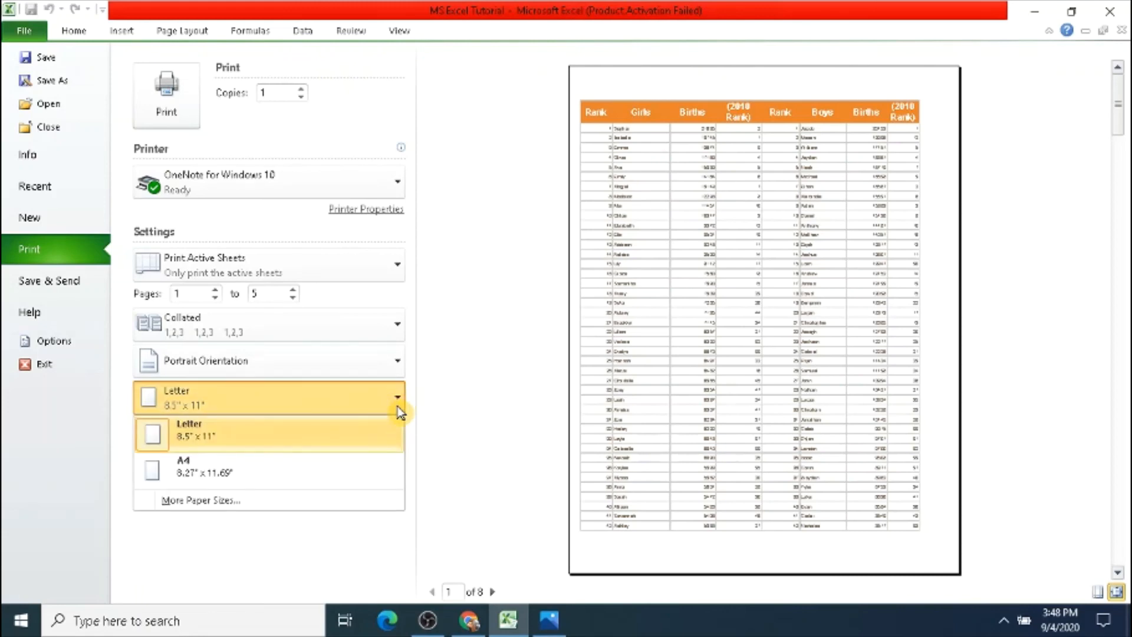
left_click(223, 502)
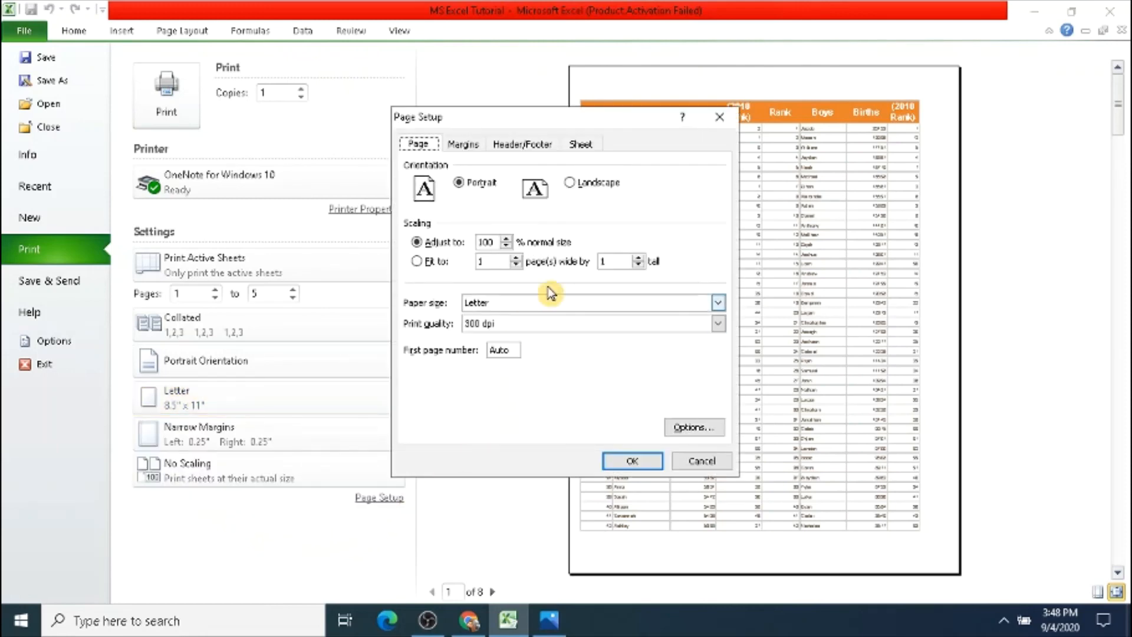
left_click(398, 436)
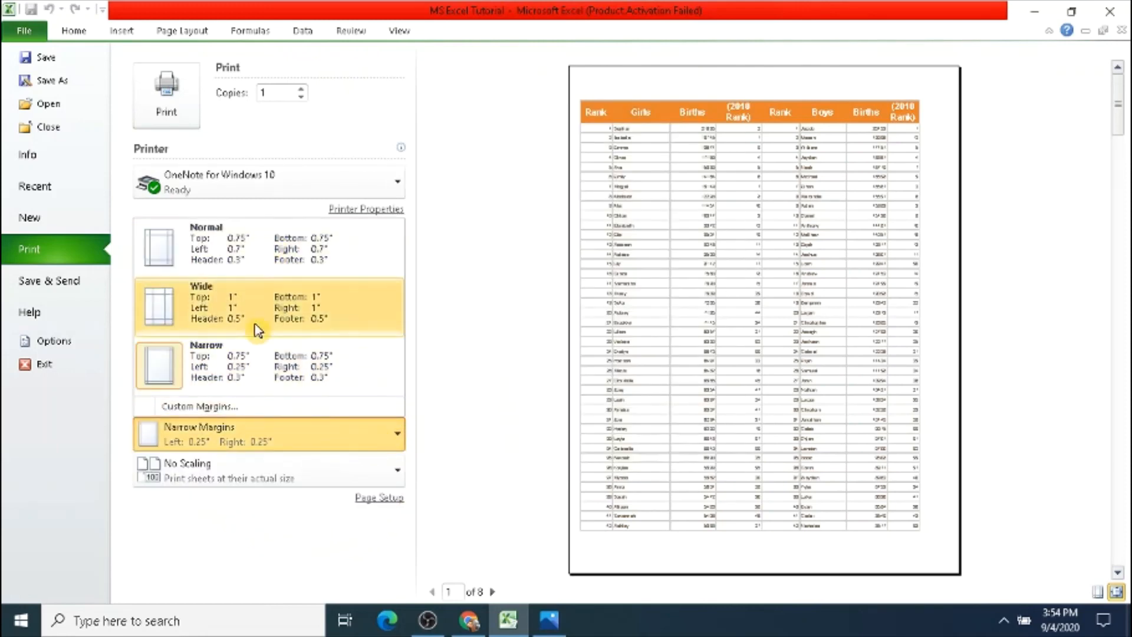